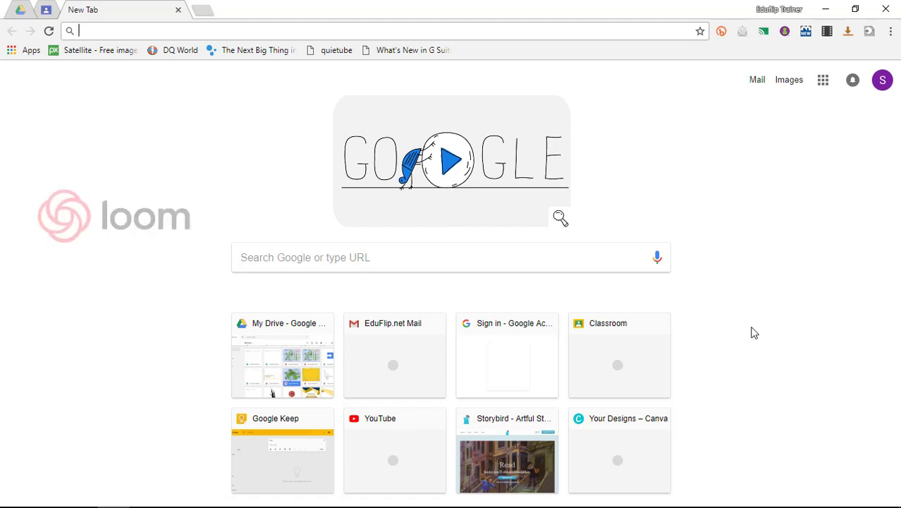
- Search Google for 'Loom' and open the 'Loom - Video Recorder' Chrome Web Store result
click(372, 259)
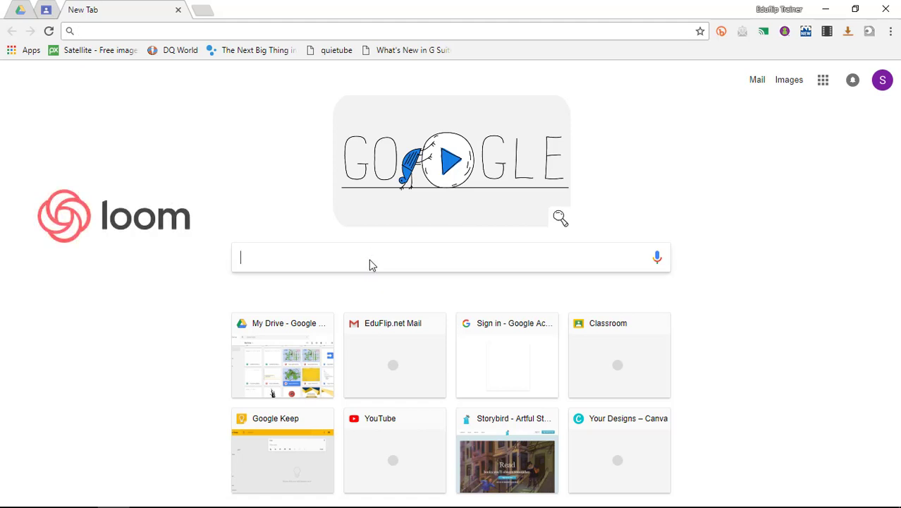
text(Loom)
key(Return)
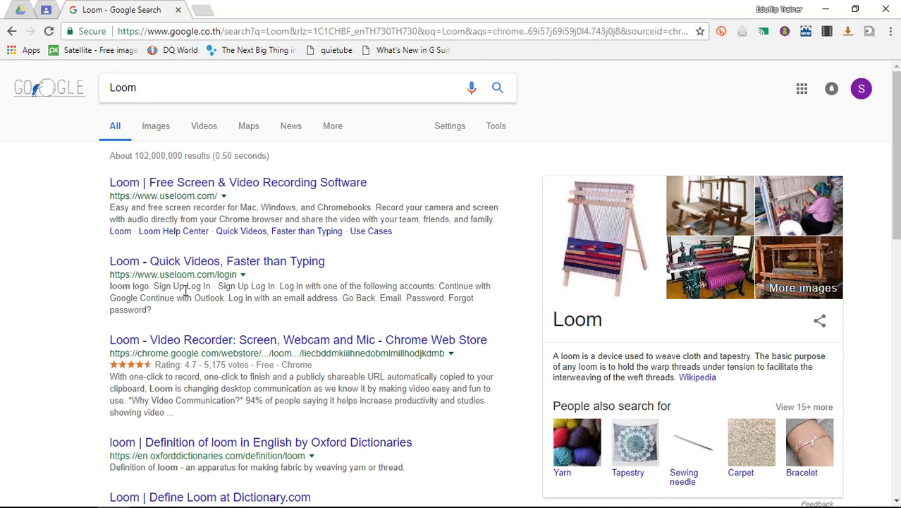
click(209, 350)
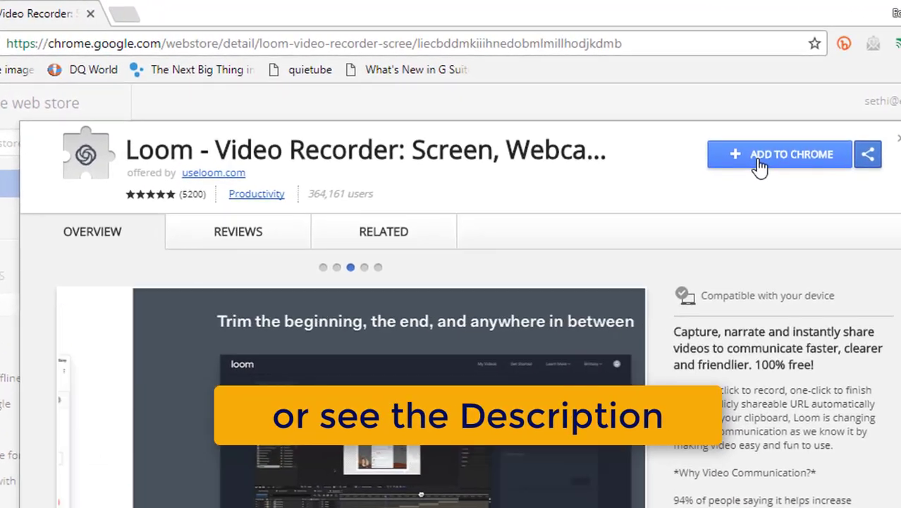
- Add the Loom Video Recorder extension to Chrome, accept its permissions, and dismiss the added notice
click(759, 157)
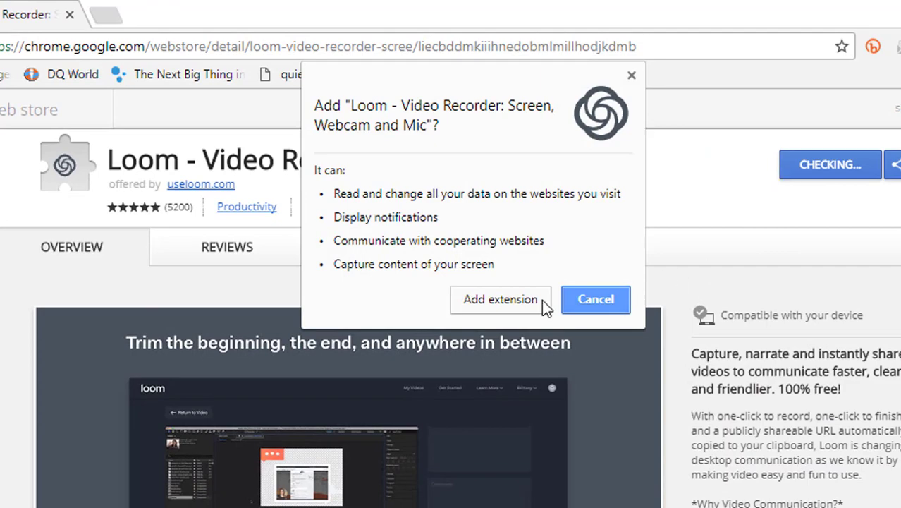
click(479, 304)
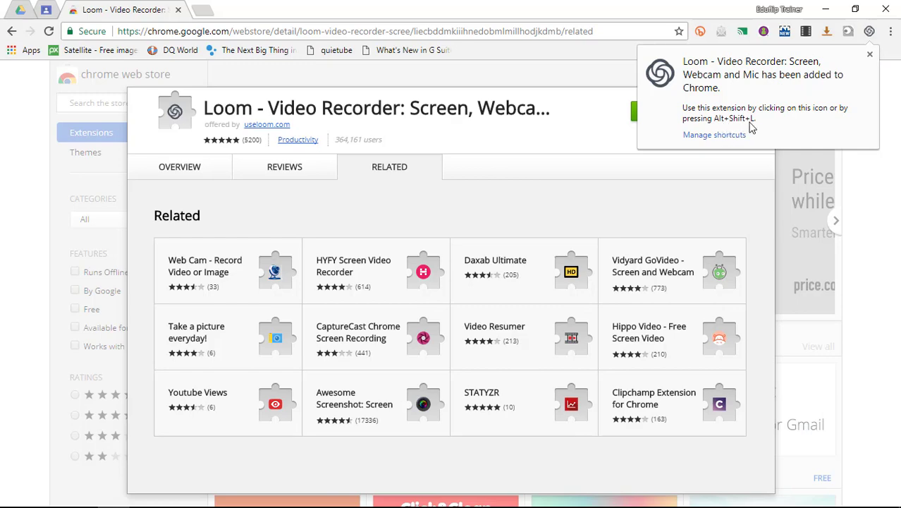
click(870, 55)
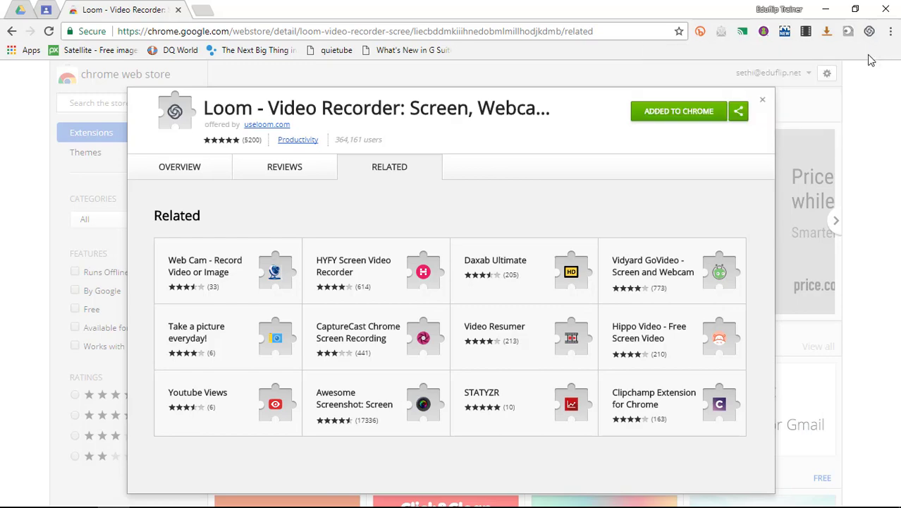
- Close the Loom extension details and return to the New DRIVE Updates folder with no preview or selection
click(763, 101)
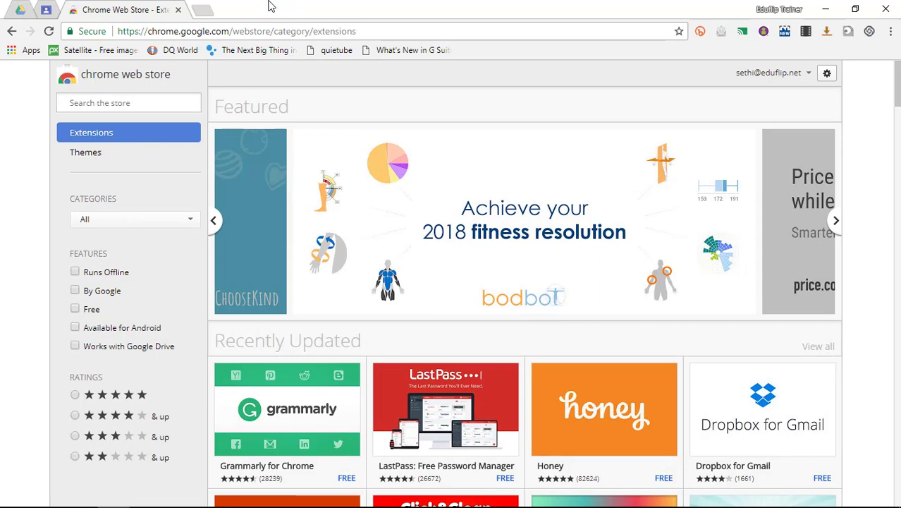
click(21, 10)
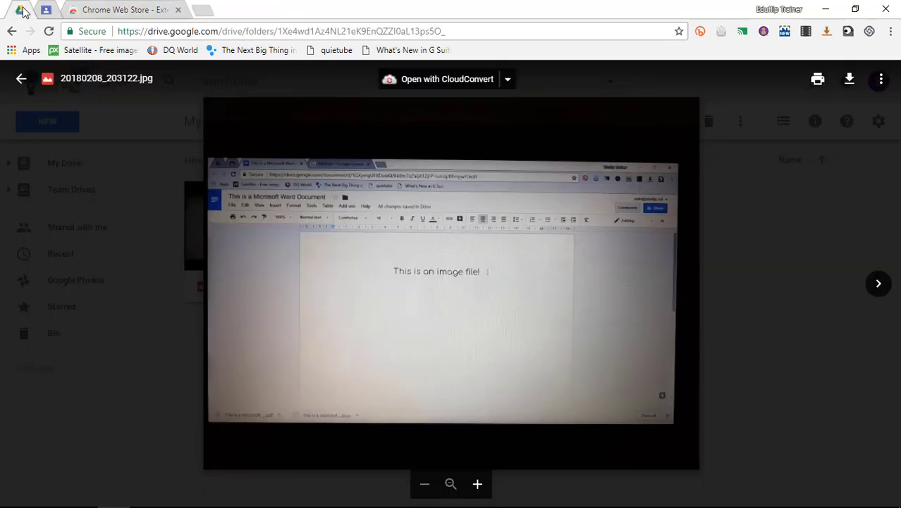
click(186, 305)
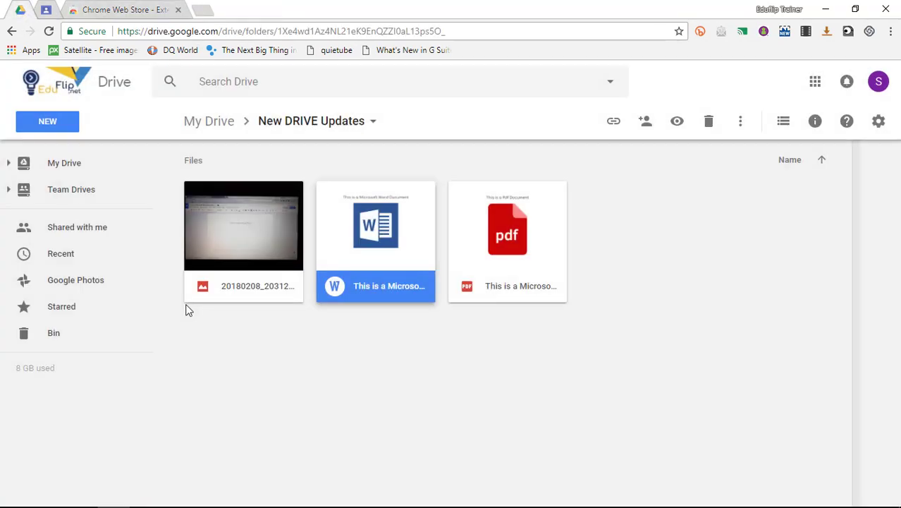
click(399, 379)
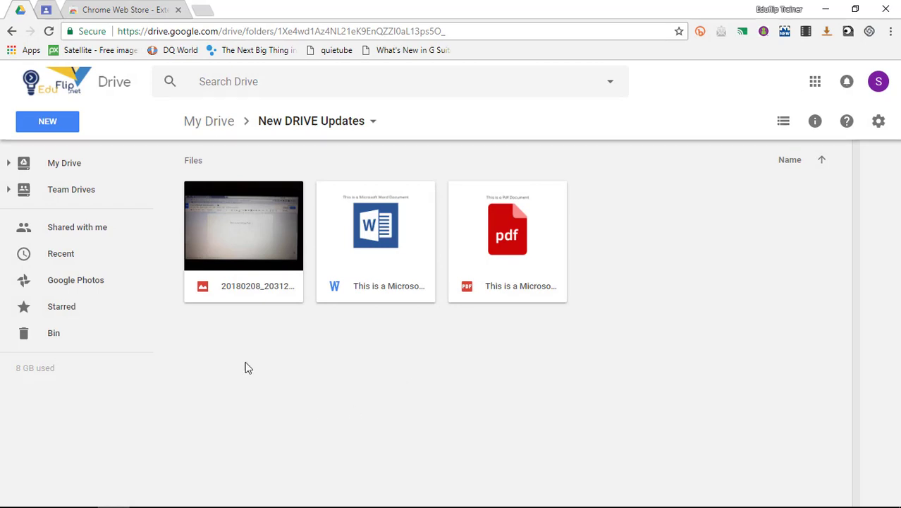
click(365, 245)
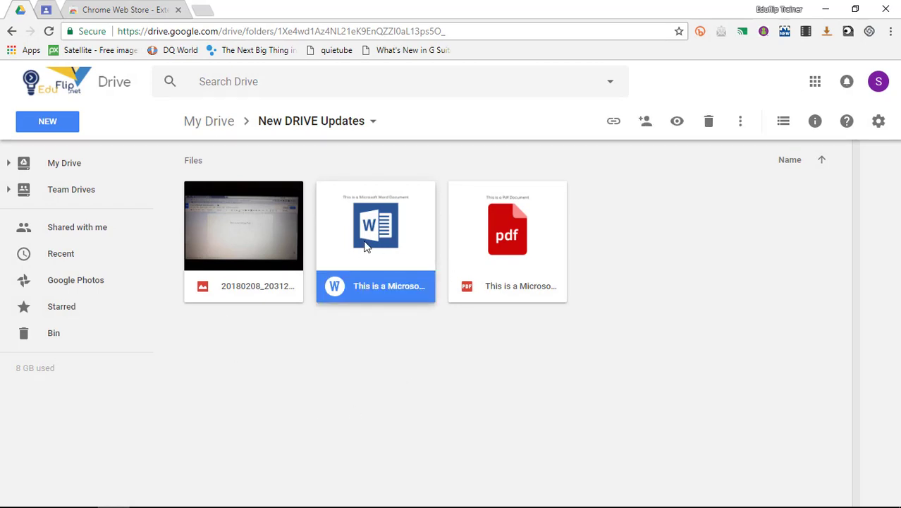
click(388, 367)
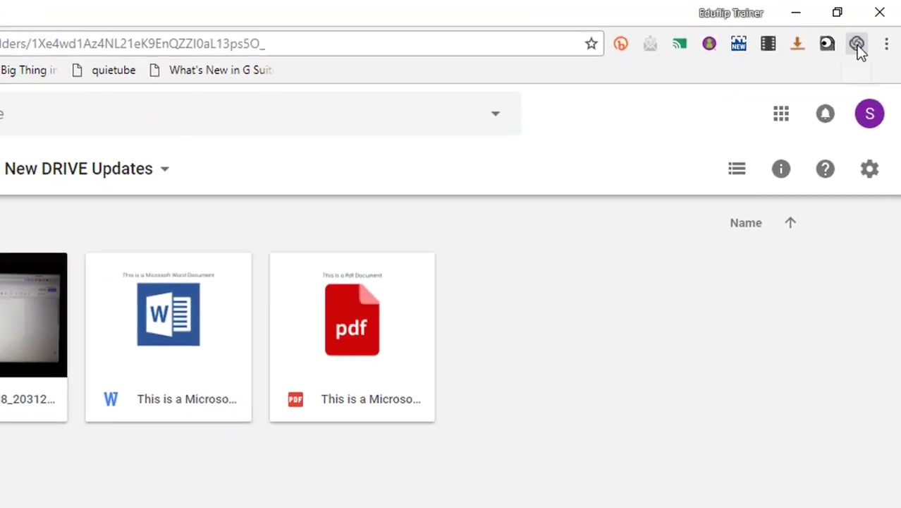
- Sign up for Loom from the toolbar extension using Continue with Google
click(839, 62)
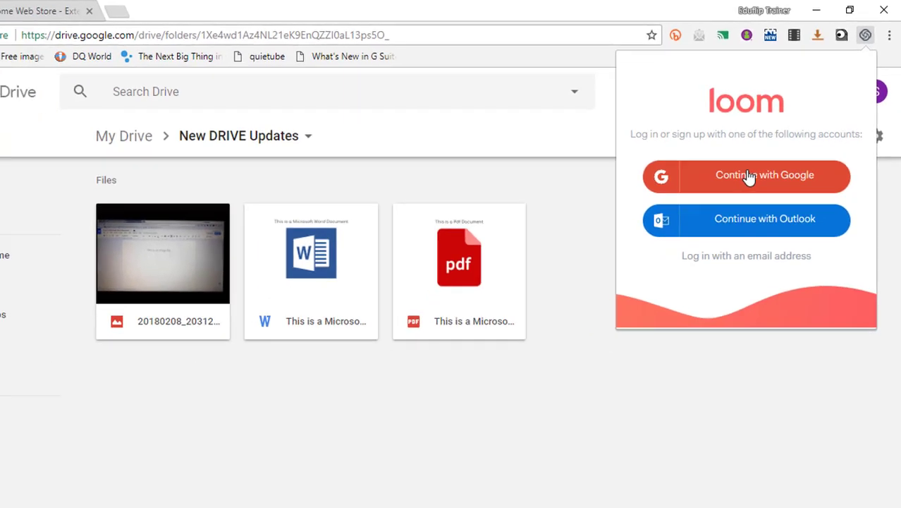
click(749, 177)
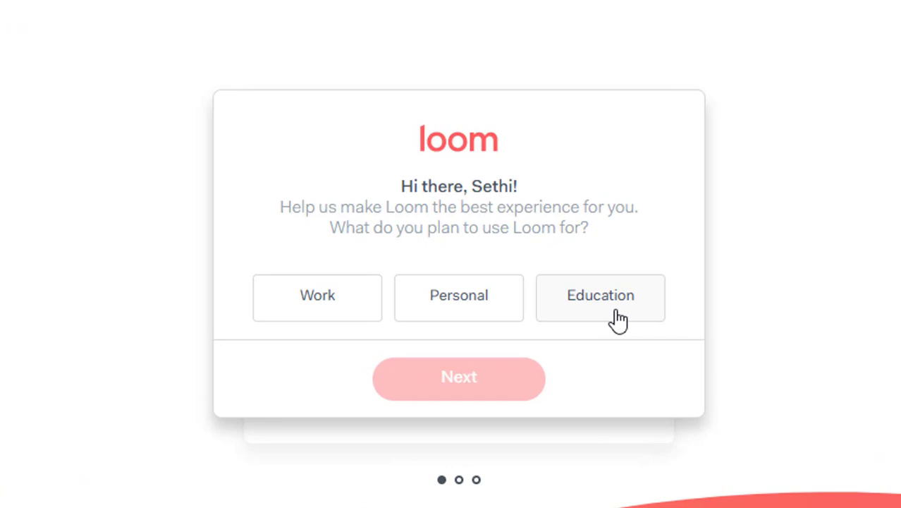
- Choose Education as Loom's intended use and identify as a teacher
click(643, 324)
click(453, 404)
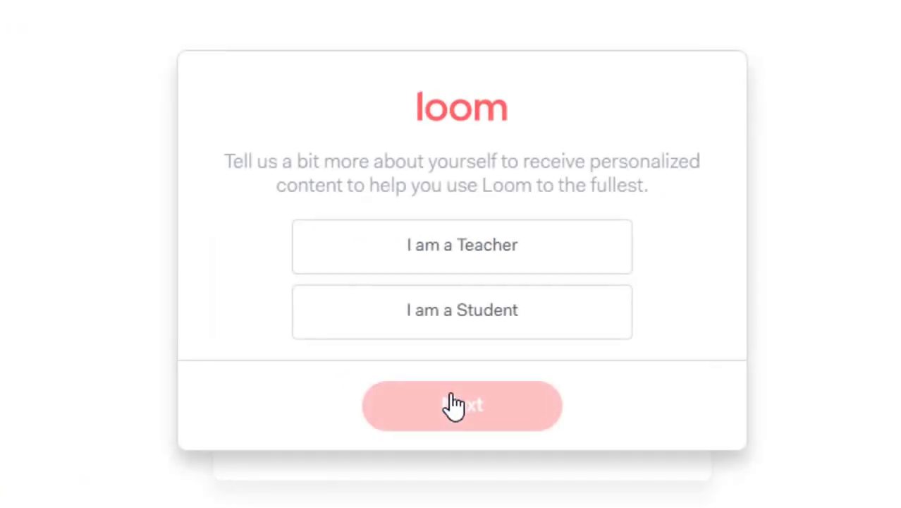
click(469, 262)
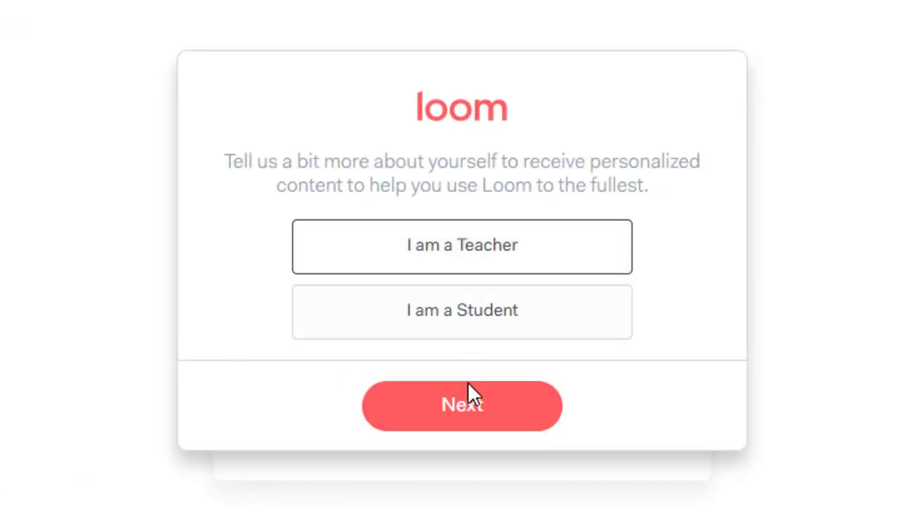
click(461, 396)
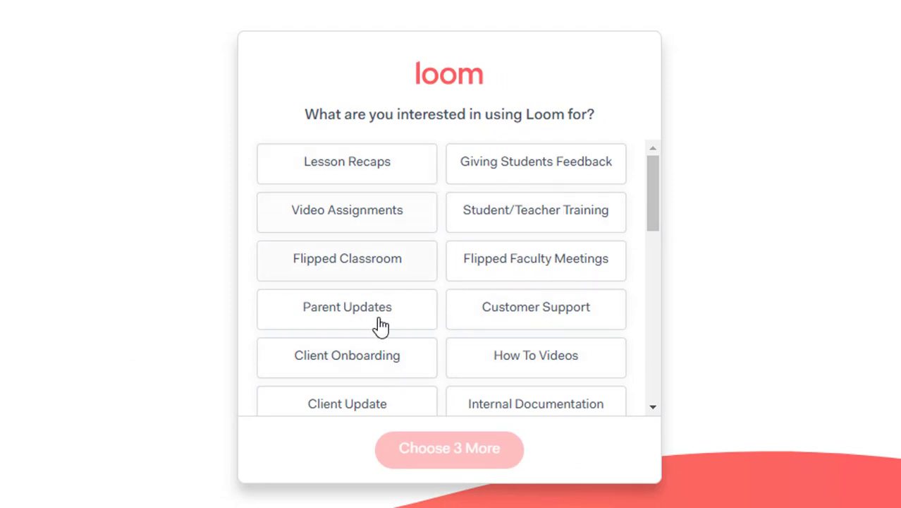
- Pick Lesson Recaps, Giving Students Feedback and Student/Teacher Training as interests and finish onboarding
click(372, 174)
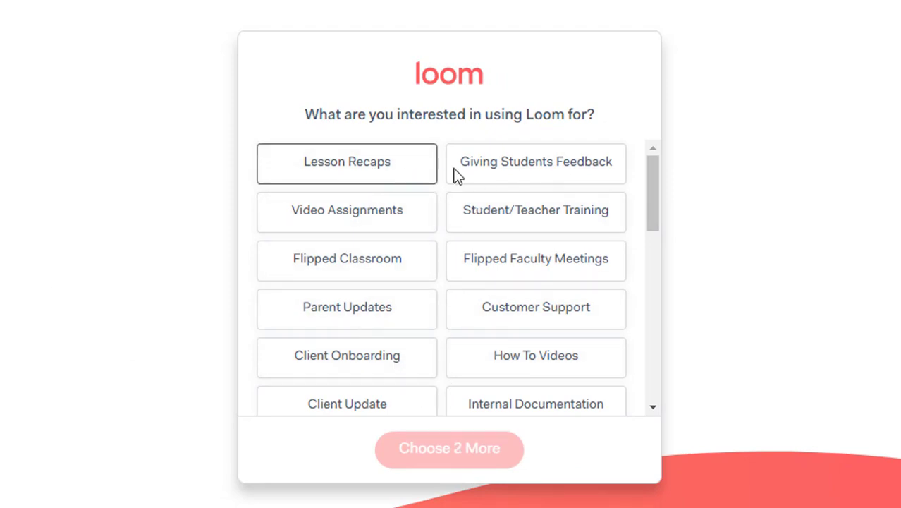
click(519, 172)
click(521, 219)
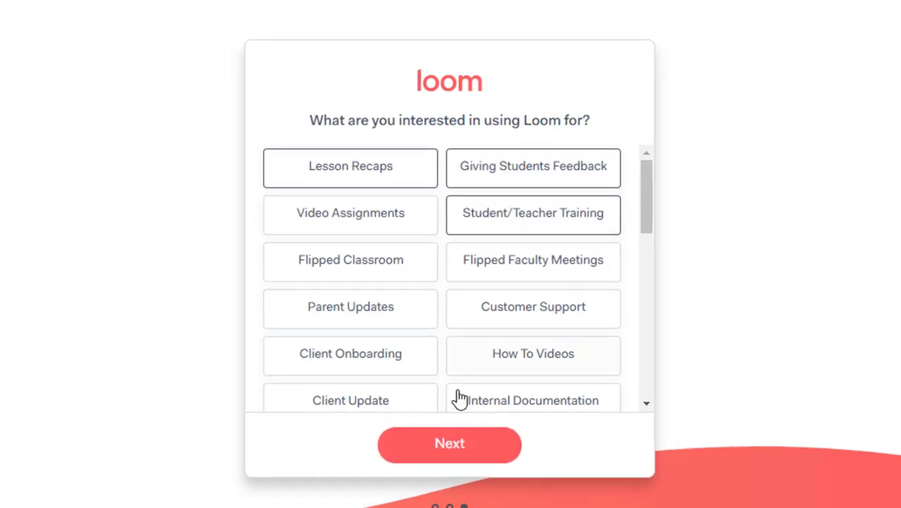
click(445, 449)
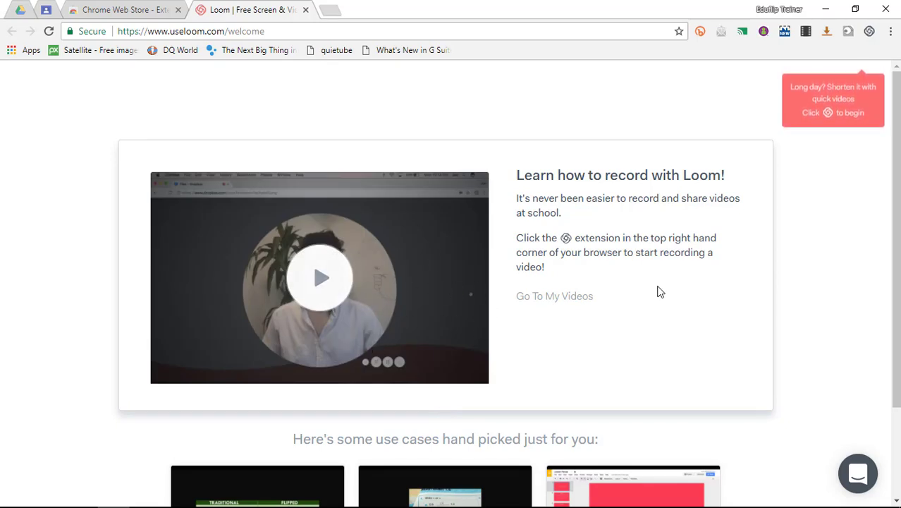
- Give the Loom extension microphone and camera access through One-Click Access and Chrome's Allow prompt
click(869, 31)
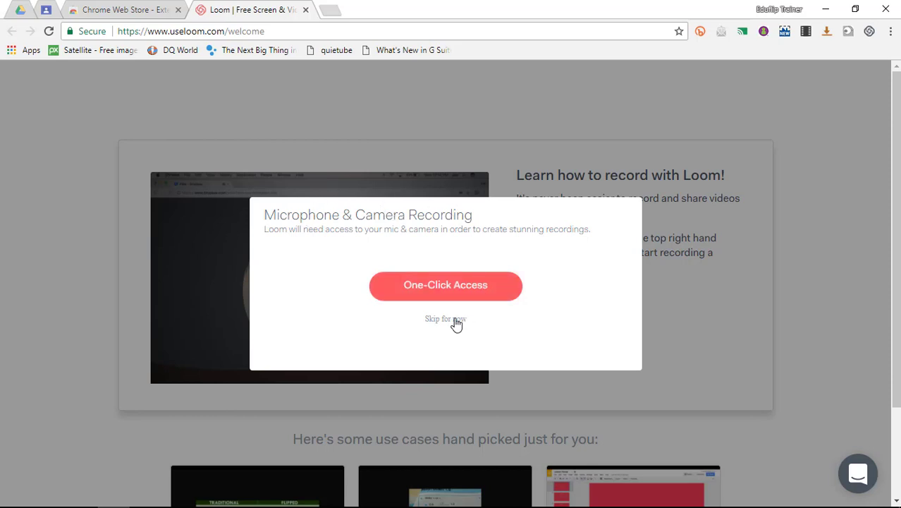
click(456, 323)
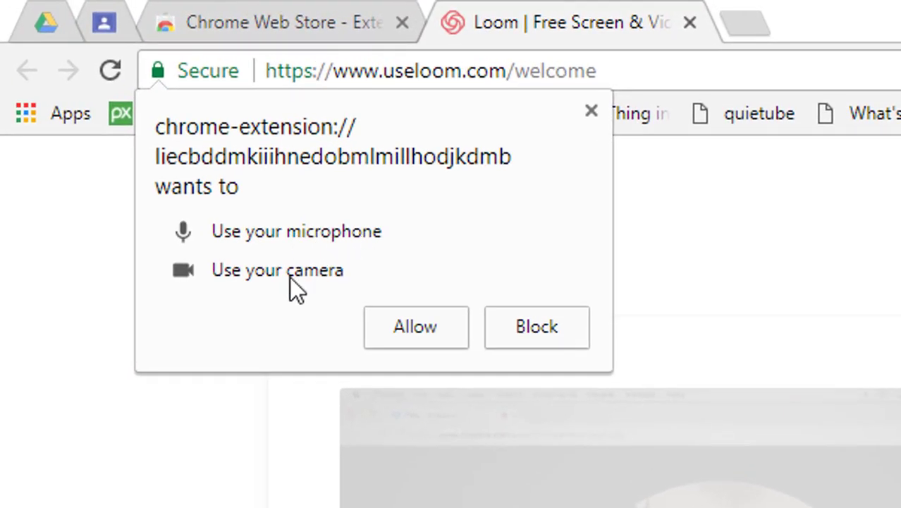
click(396, 324)
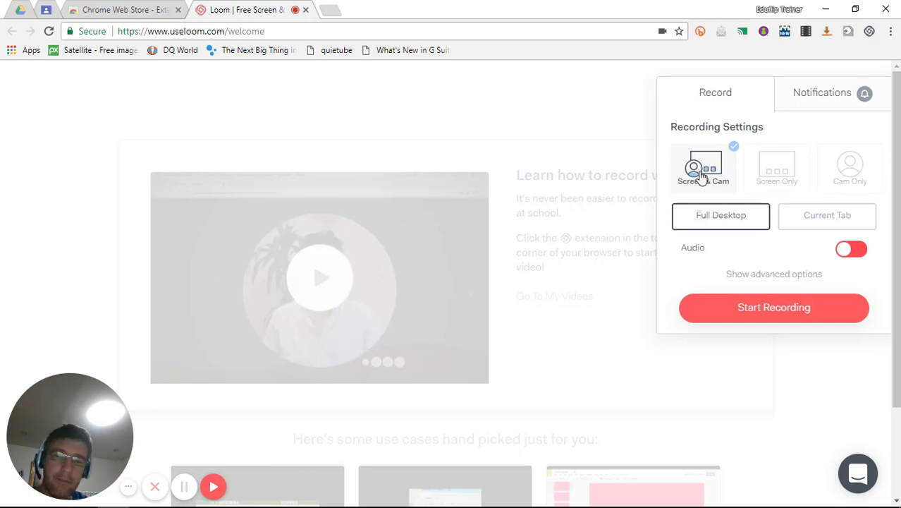
- Set Loom to screen-only recording and share Your Entire Screen to begin recording
click(780, 167)
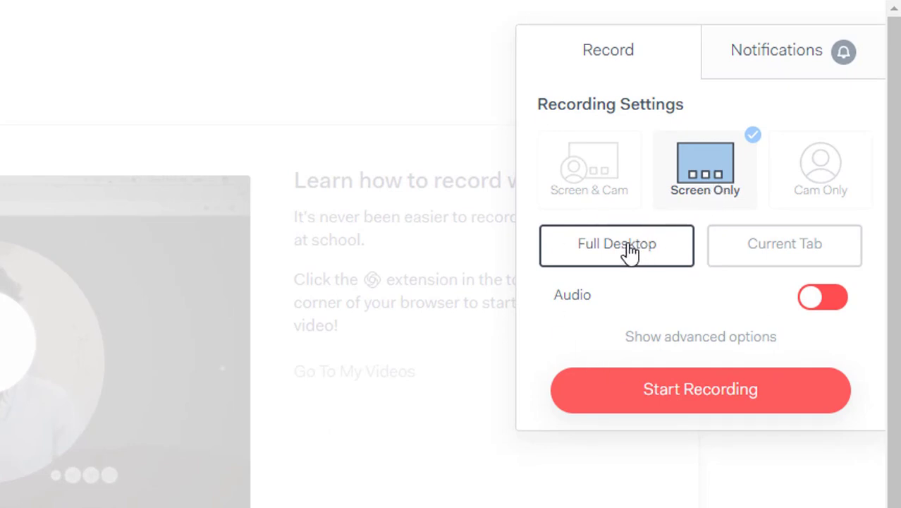
click(714, 397)
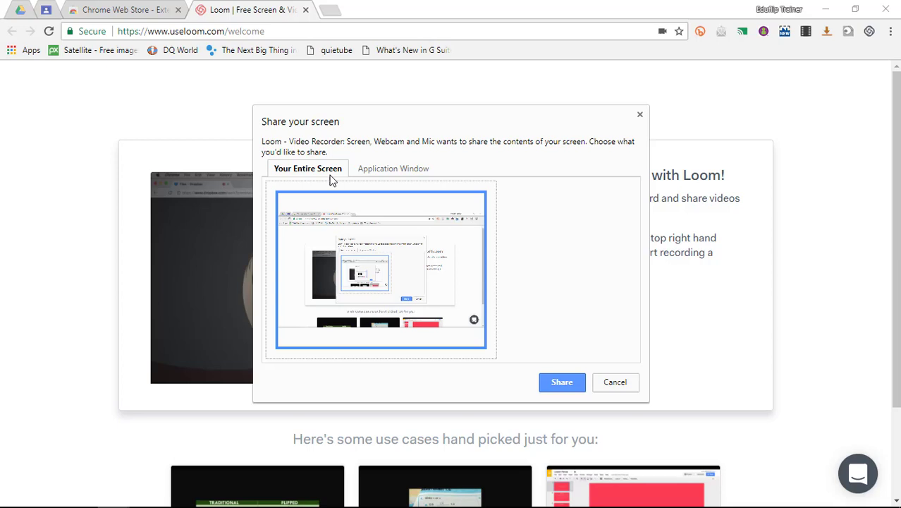
click(383, 176)
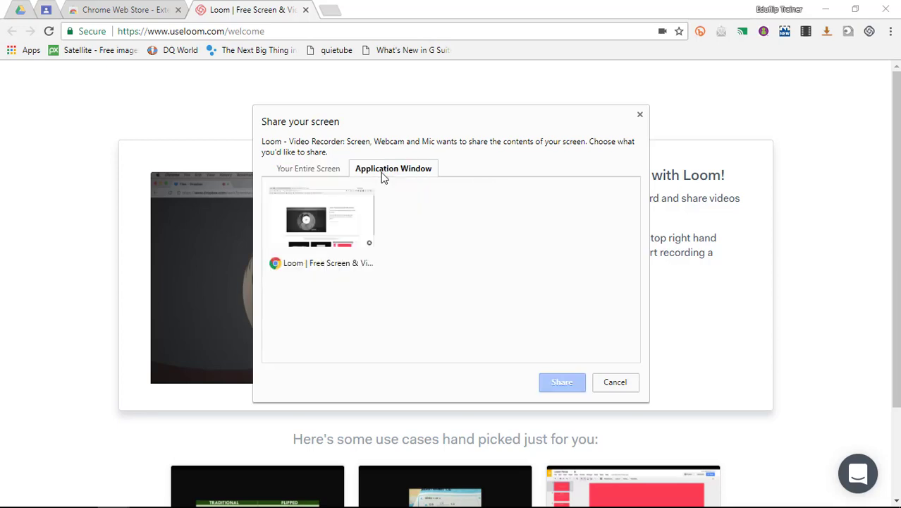
click(308, 172)
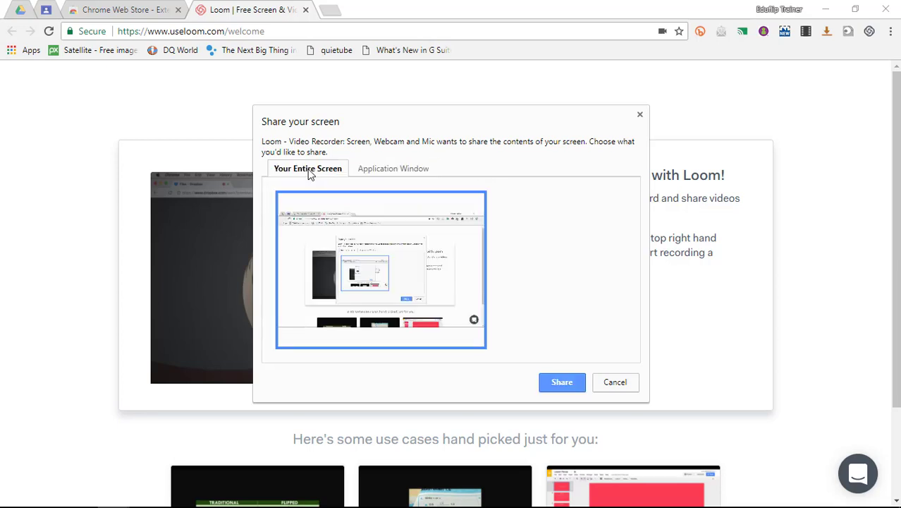
click(562, 382)
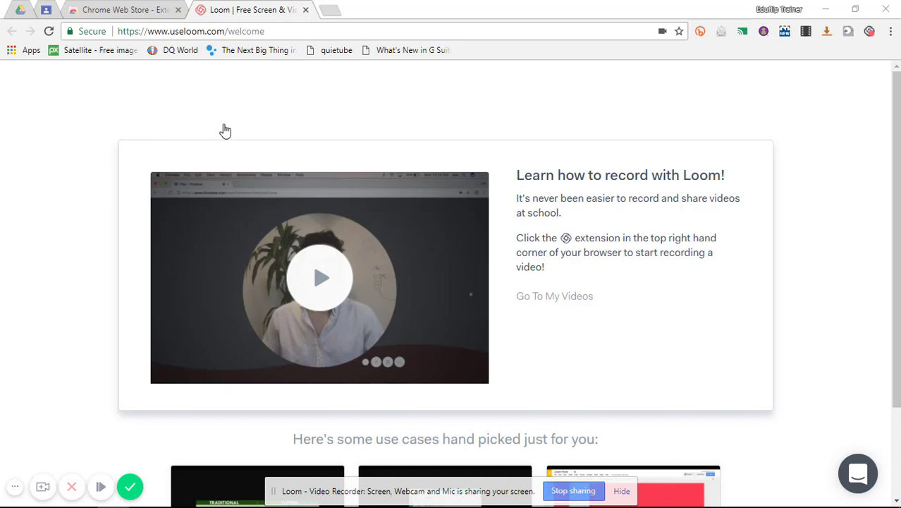
- Open the Word file in New DRIVE Updates with Google Docs via Open with
click(119, 10)
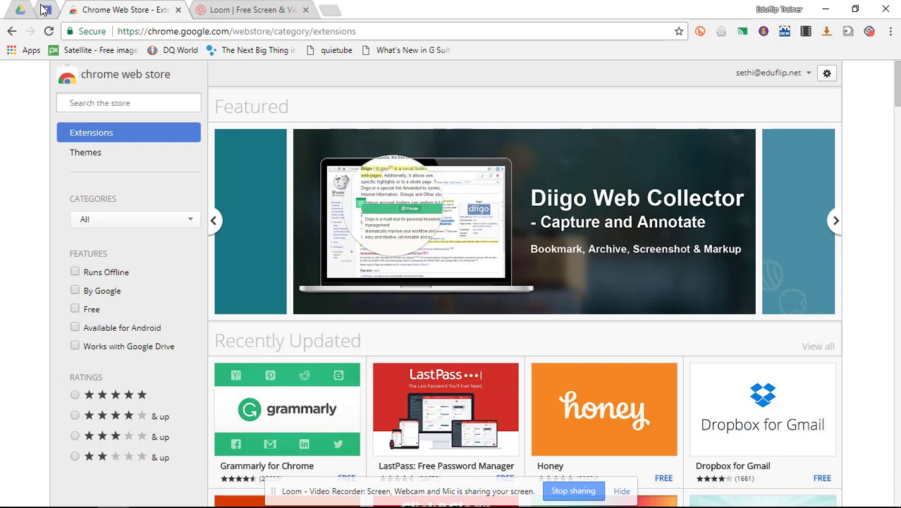
click(23, 11)
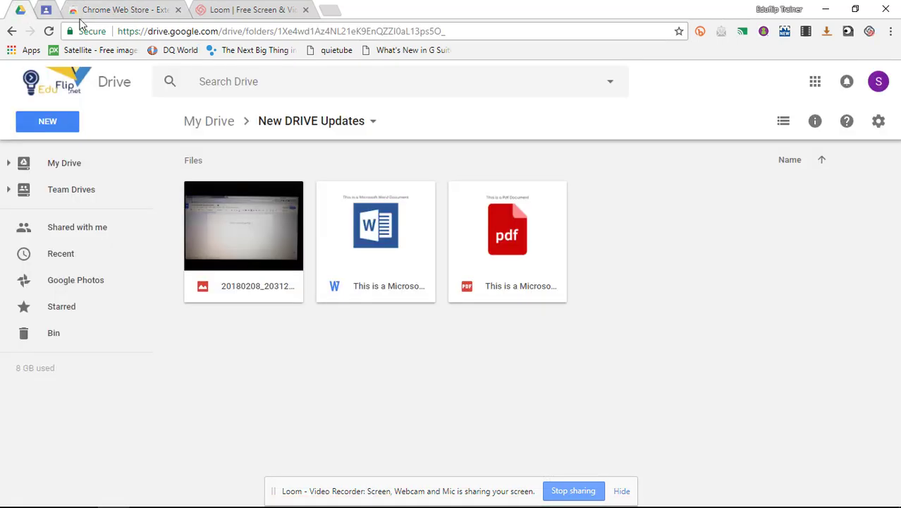
click(370, 224)
right_click(369, 224)
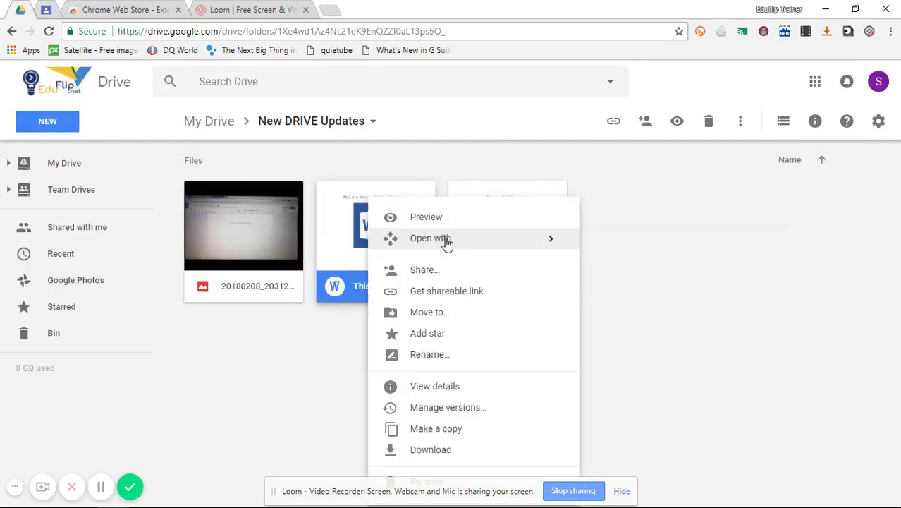
mouse_move(447, 241)
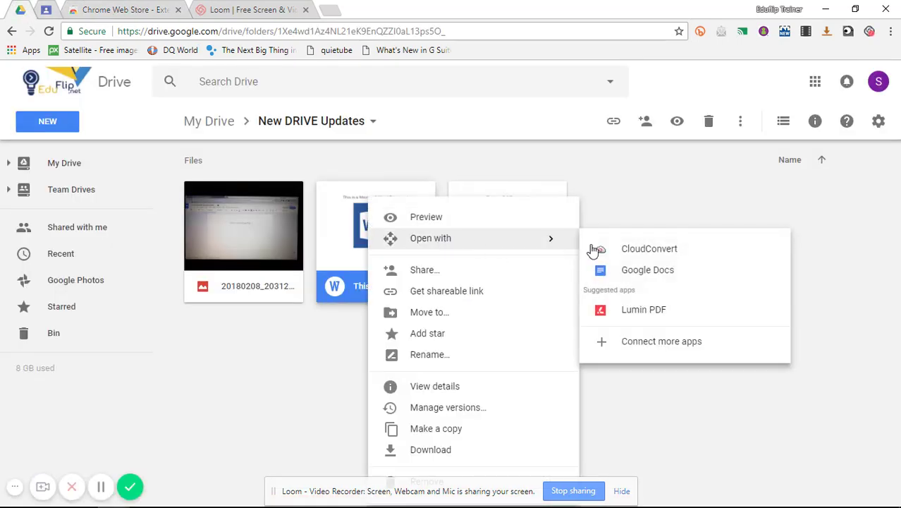
click(651, 275)
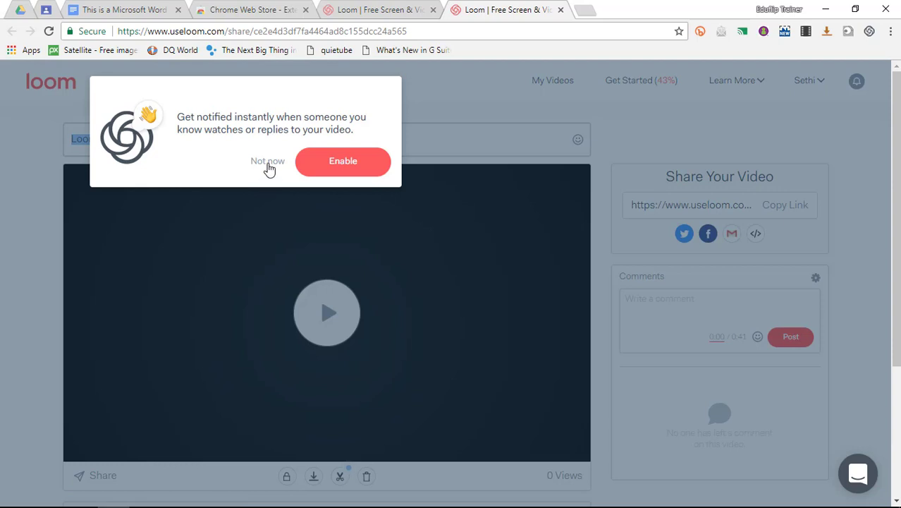
- Decline instant notifications, play the 0:41 recording, and scroll through the share page
click(268, 161)
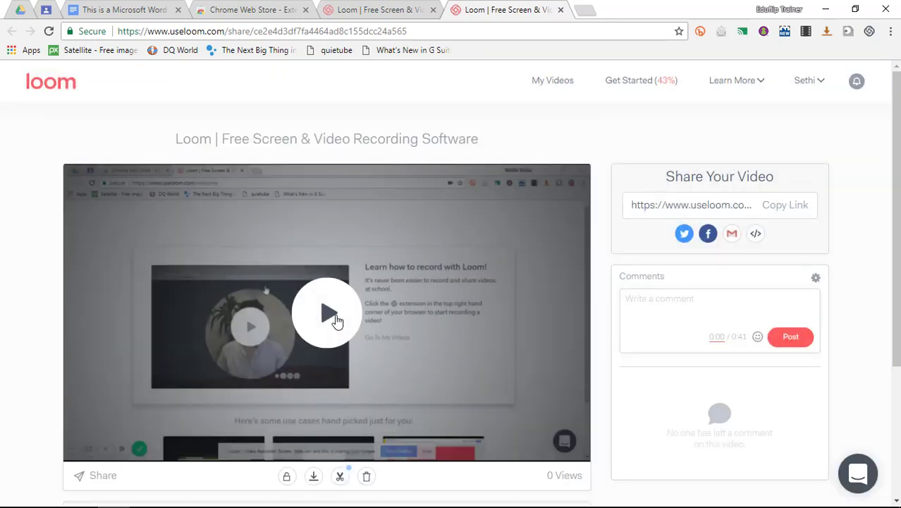
click(336, 320)
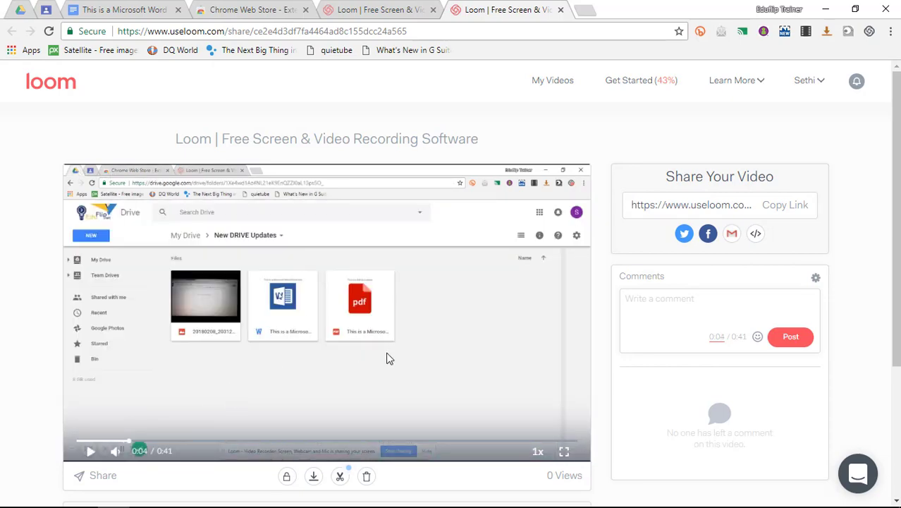
scroll(386, 358, down, 3)
scroll(387, 358, up, 1)
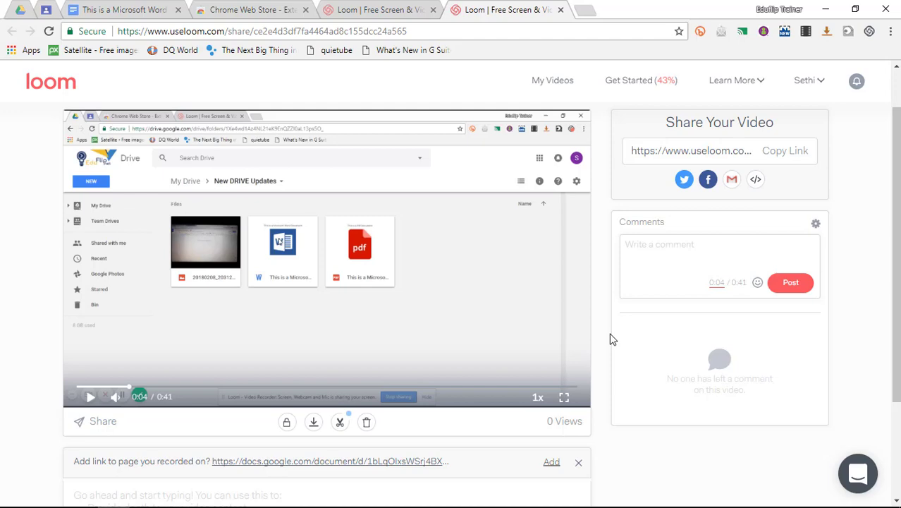
scroll(611, 337, down, 3)
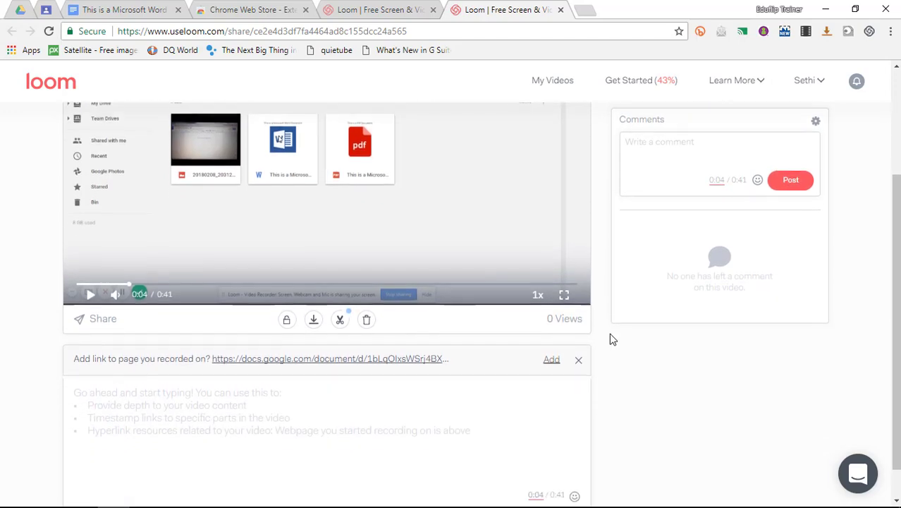
scroll(318, 350, up, 1)
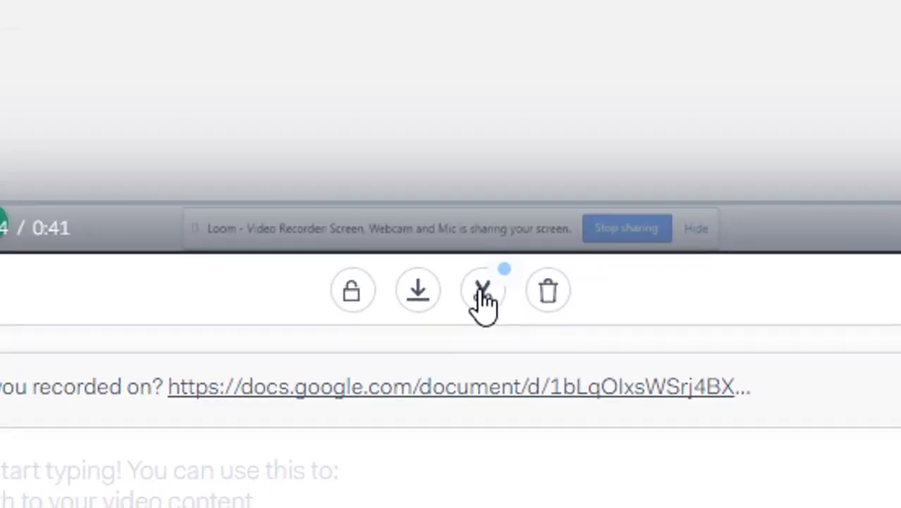
- Cut 0:04.2–0:27.3 out of the video with Cut Selection and publish the trimmed version
click(339, 321)
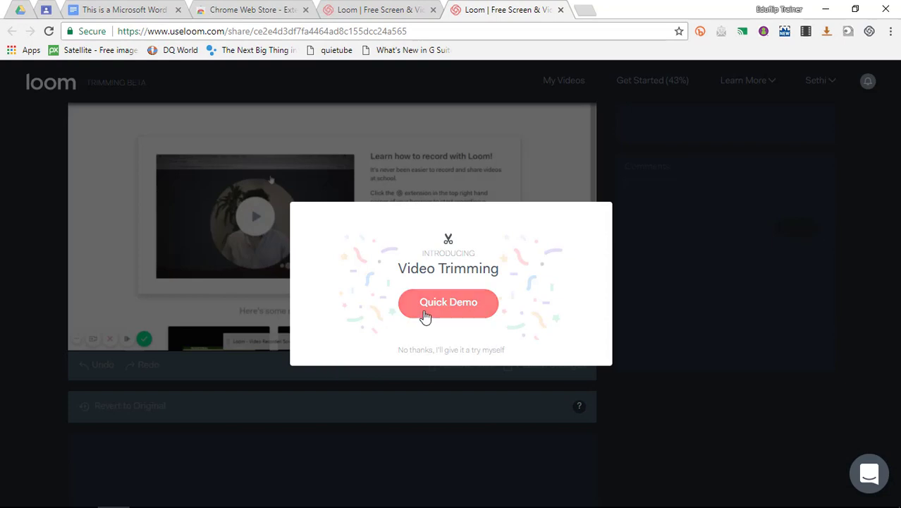
click(409, 352)
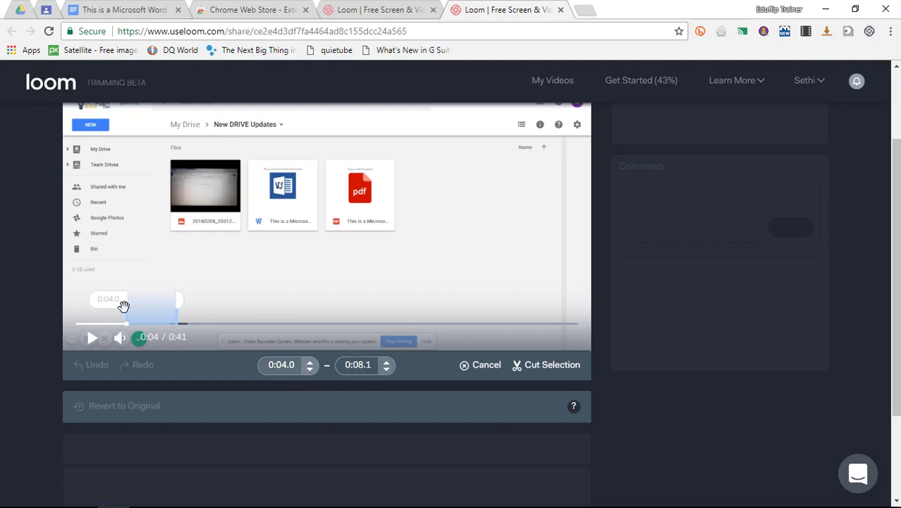
mouse_move(124, 306)
mouse_down()
mouse_move(88, 307)
mouse_move(139, 311)
mouse_move(129, 308)
mouse_up()
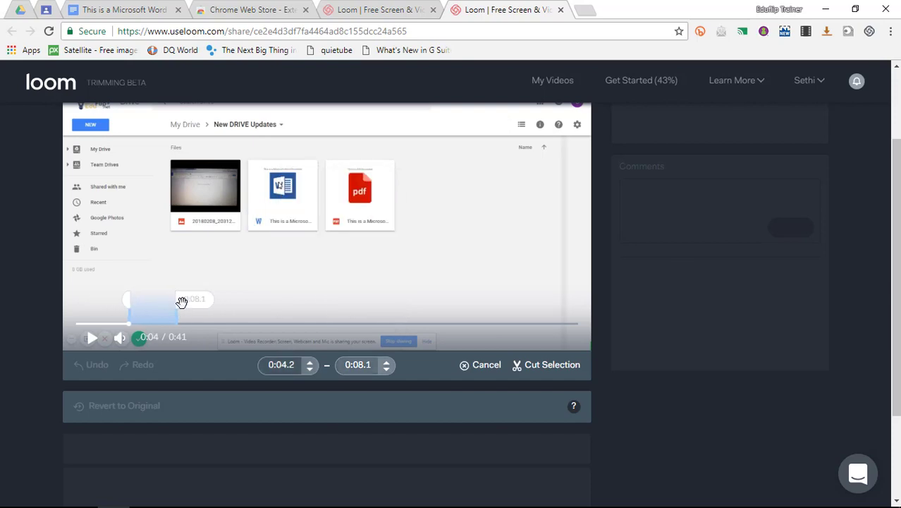
drag(182, 302, 412, 304)
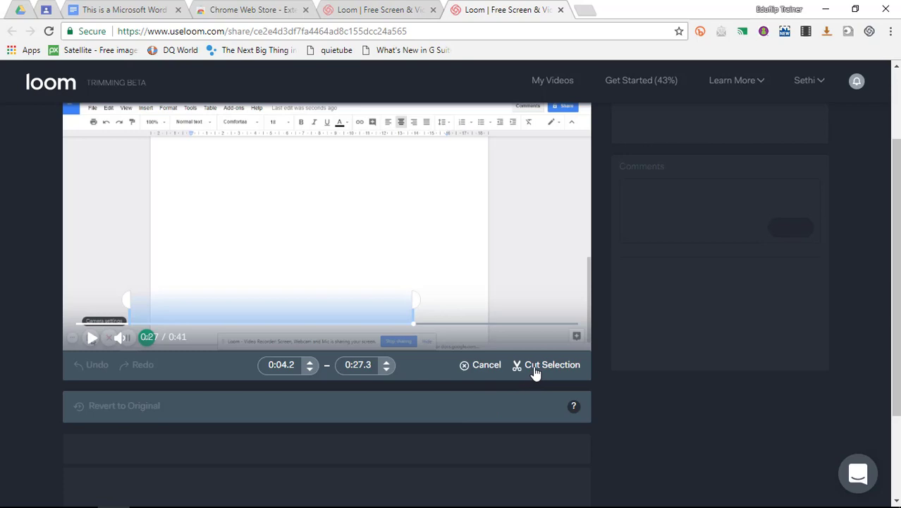
click(534, 368)
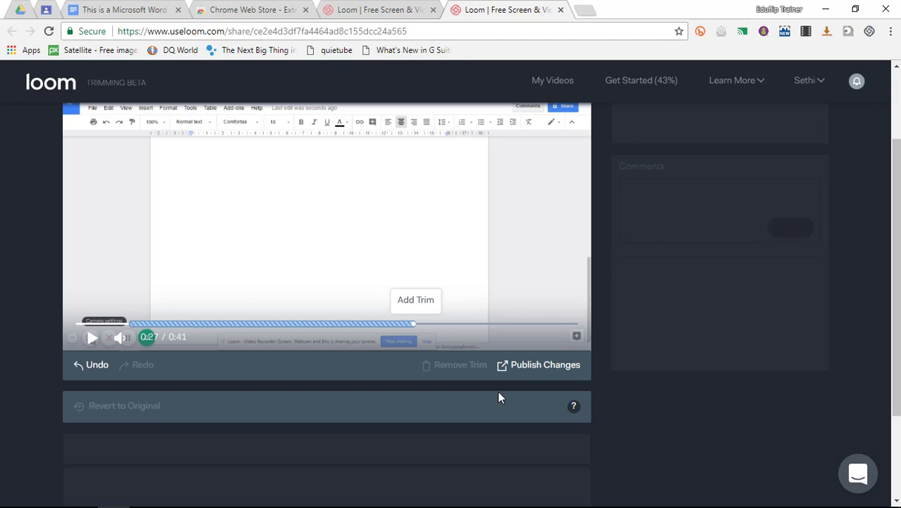
click(528, 368)
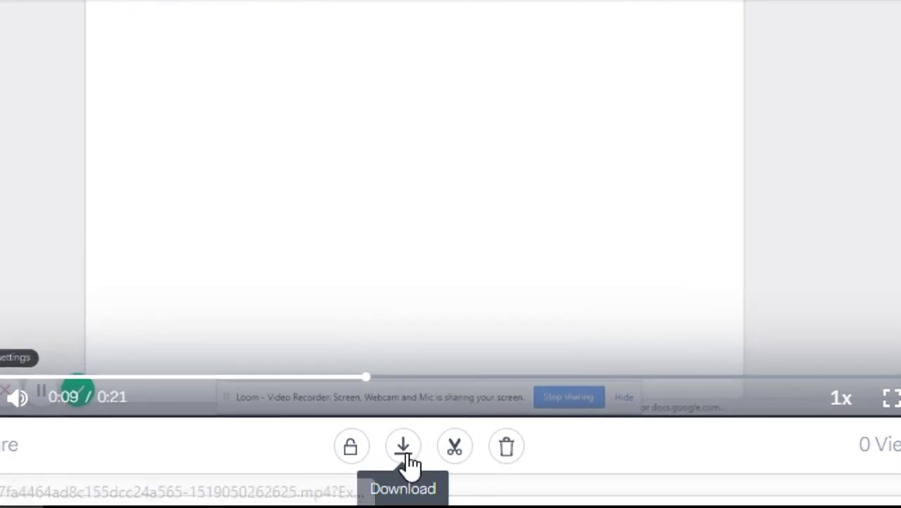
- Download the trimmed 0:21 video as an MP4 and play it back in Films & TV
scroll(409, 466, down, 3)
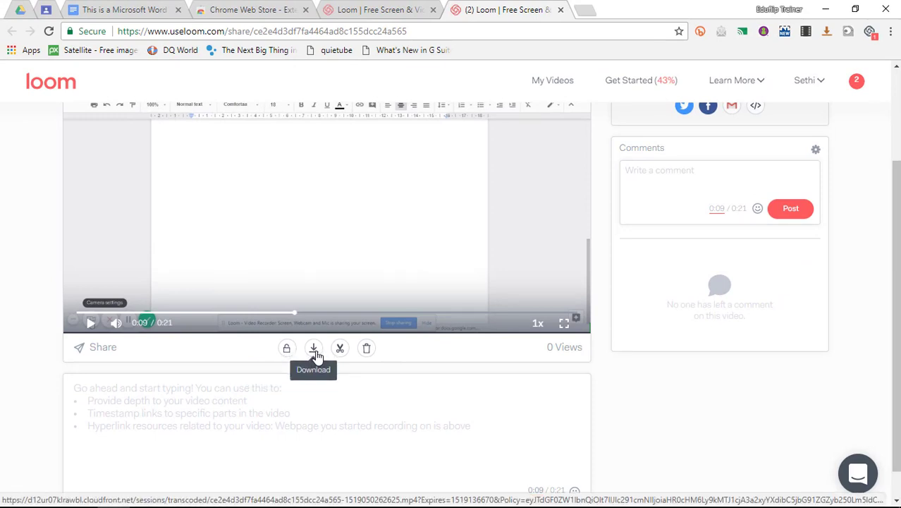
click(314, 350)
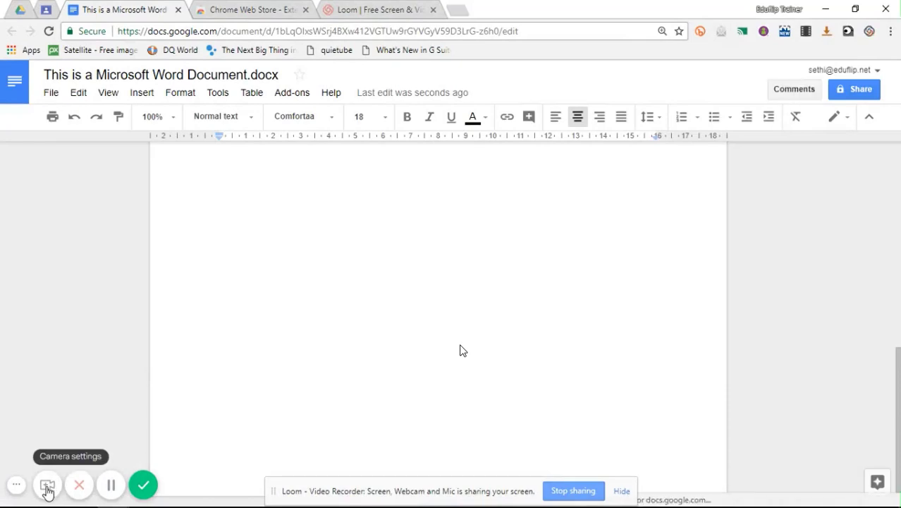
mouse_move(580, 286)
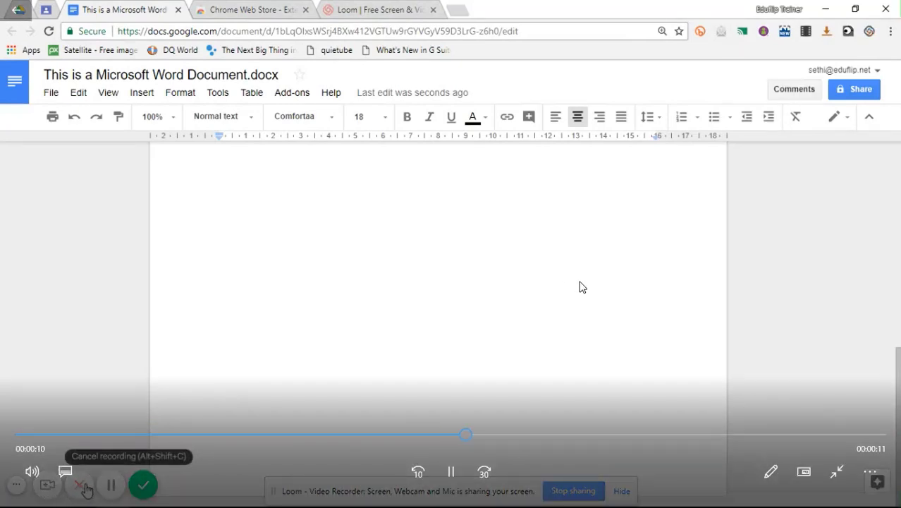
key(Escape)
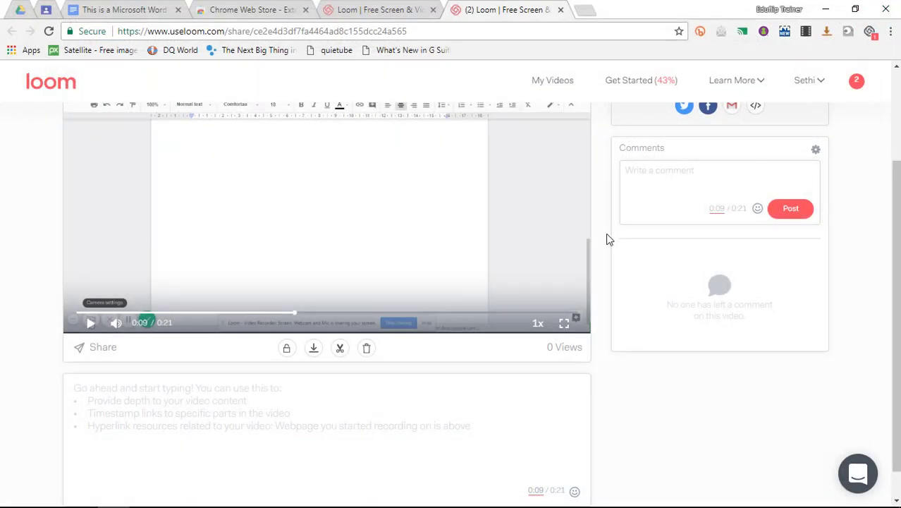
- Go to My Videos to find the February 19, 2018 recording, then reload the dashboard
scroll(609, 240, up, 2)
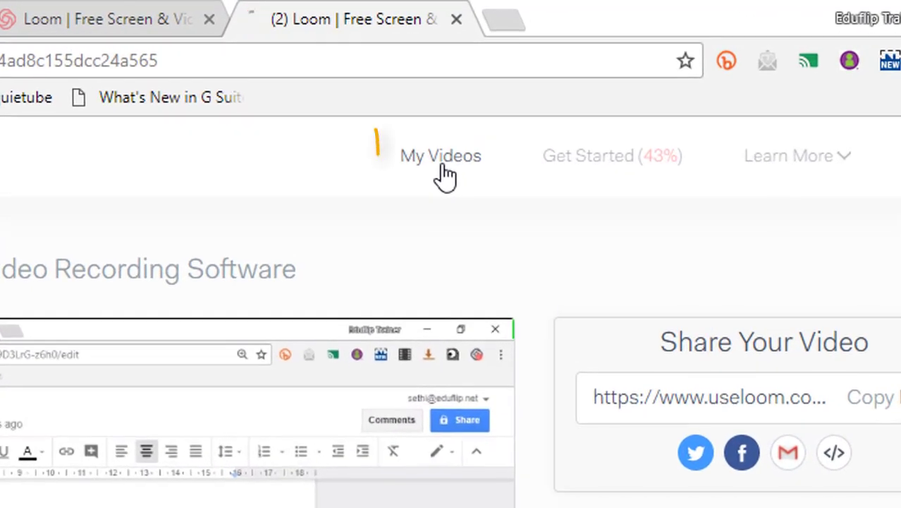
click(442, 158)
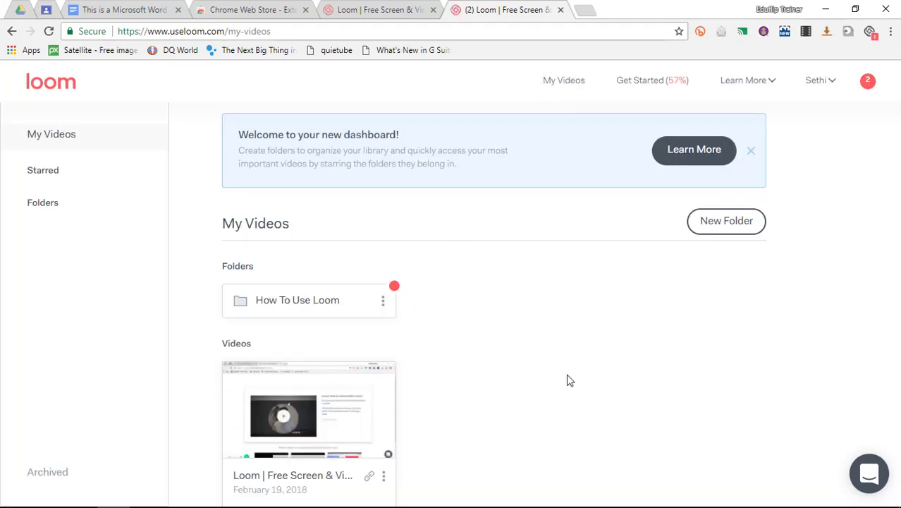
click(63, 86)
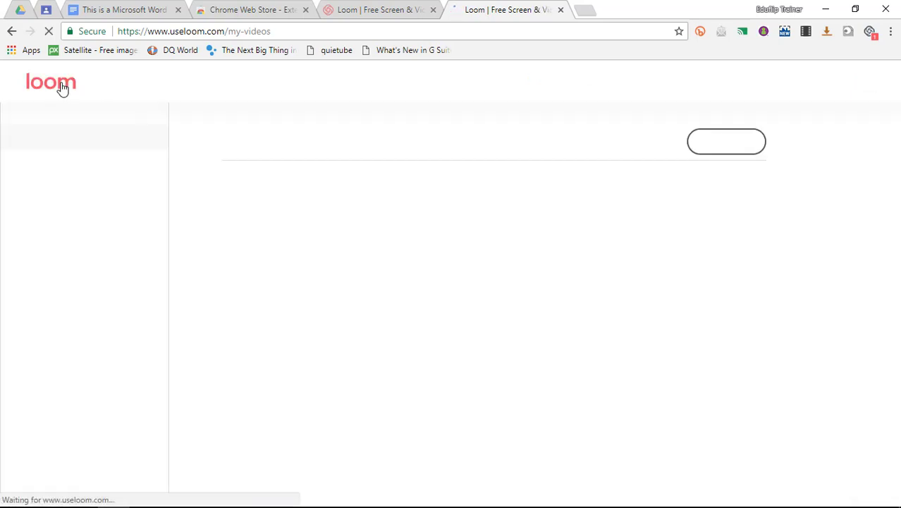